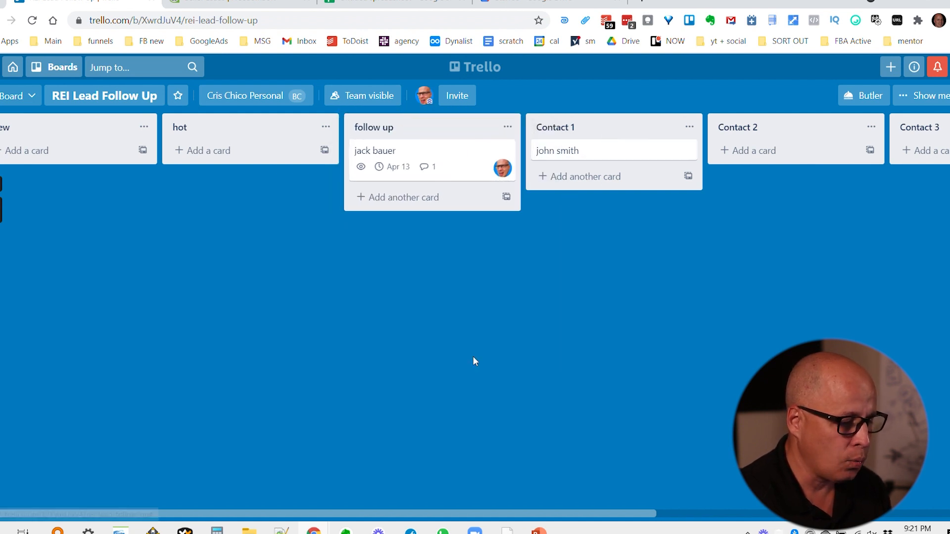
# Move the cold follow up list so it sits right after the follow up list.
pyautogui.moveTo(460, 515); pyautogui.dragTo(719, 496)
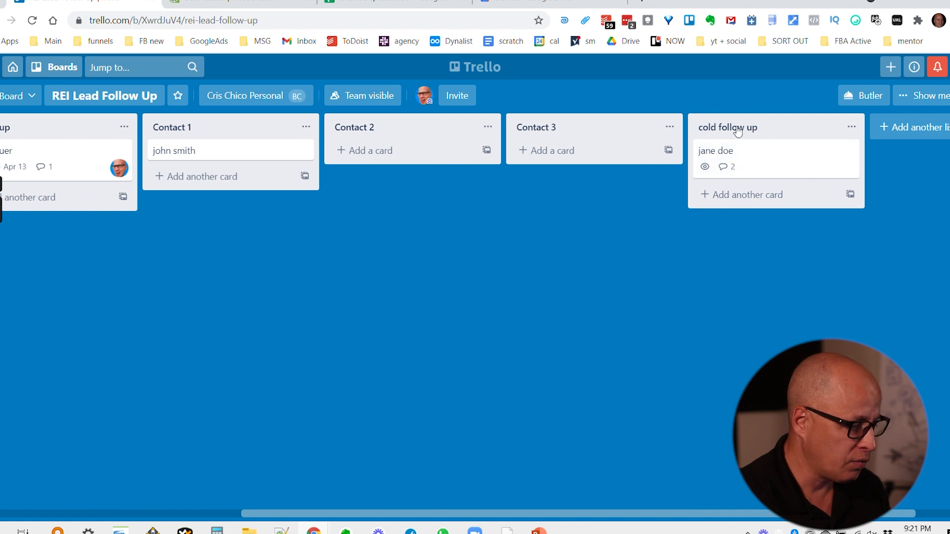
pyautogui.moveTo(750, 127); pyautogui.dragTo(282, 127)
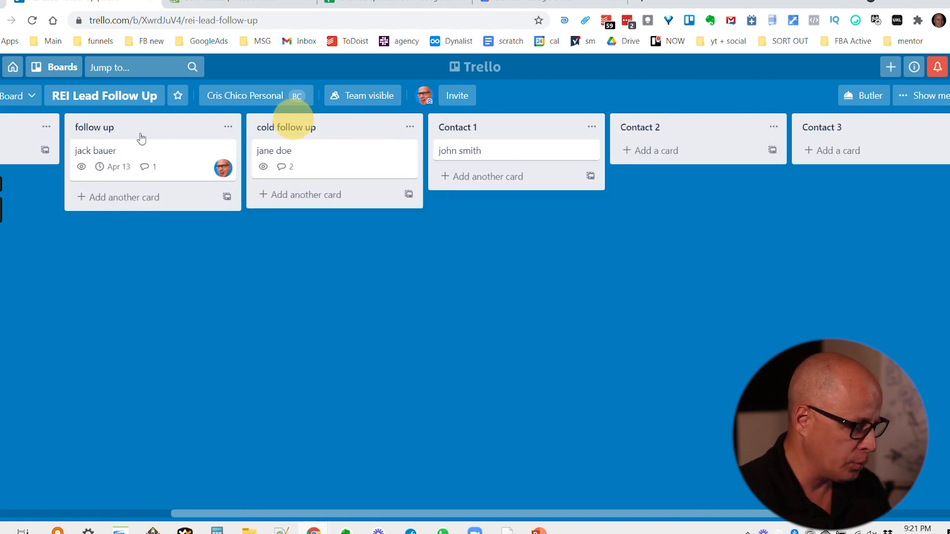
# Rename the follow up list to 'warm follow up'.
pyautogui.click(106, 128)
pyautogui.write('warm')
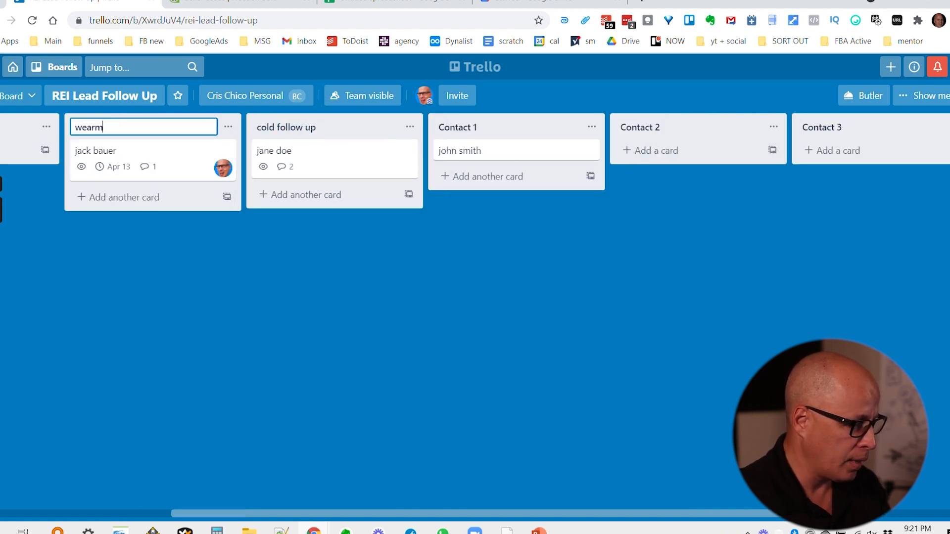
pyautogui.press('BackSpace')
pyautogui.write('m follow up')
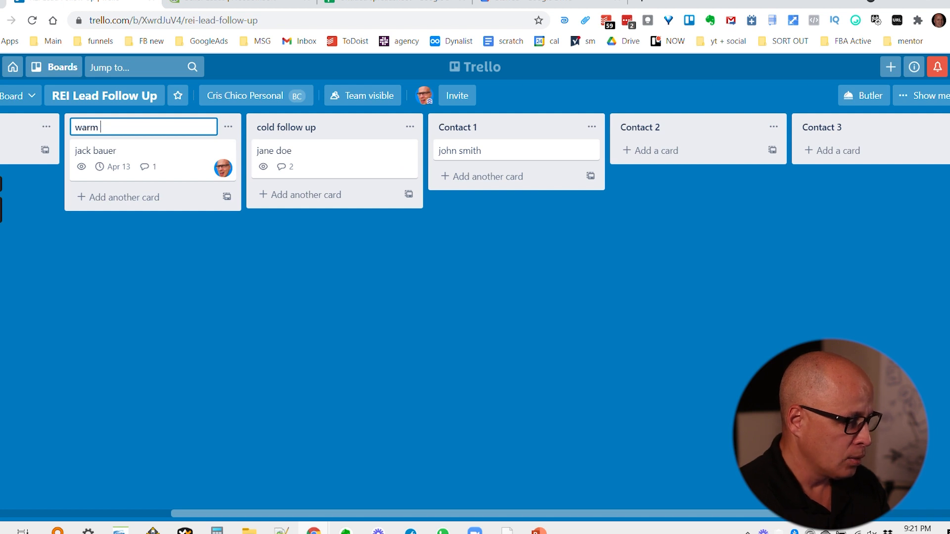
pyautogui.press('Return')
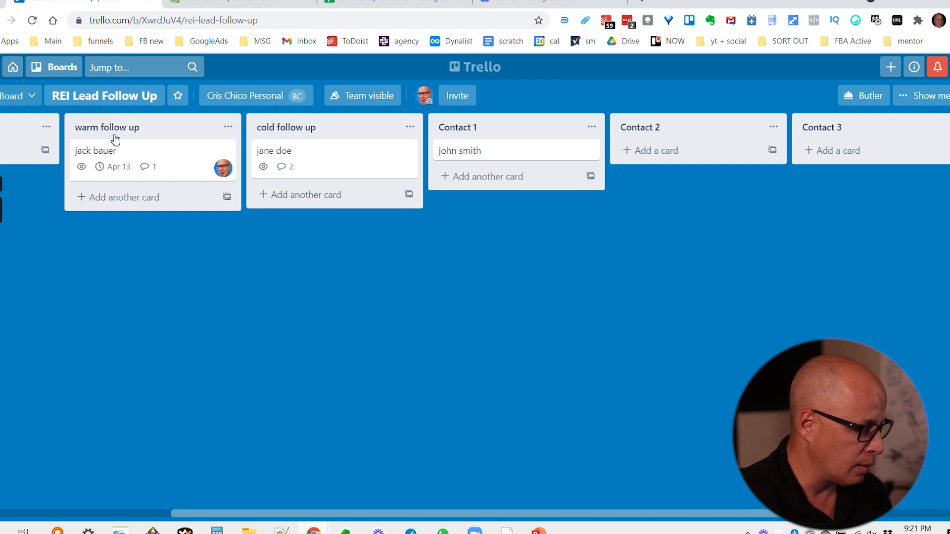
pyautogui.moveTo(201, 509); pyautogui.dragTo(44, 508)
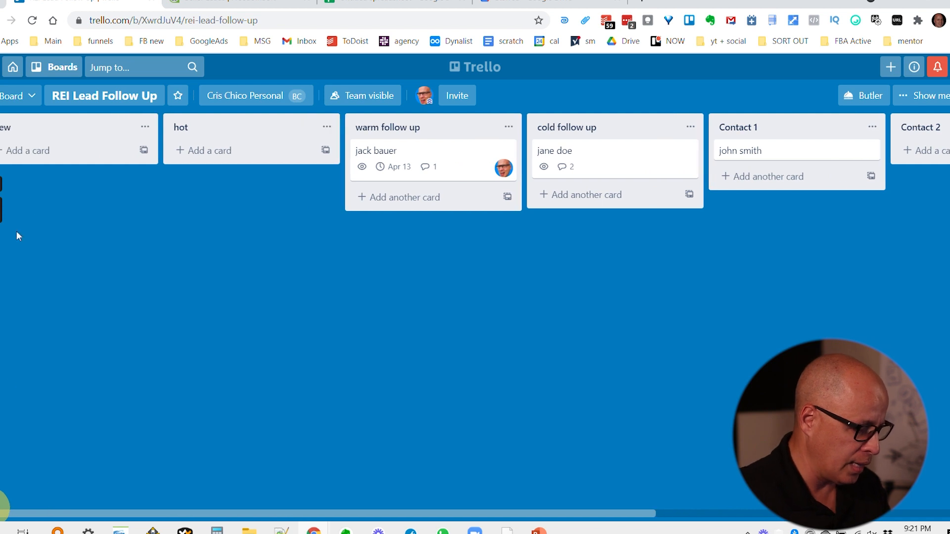
# Add a New-list card titled with the lead's name and street address, then open its details.
pyautogui.click(38, 151)
pyautogui.write('brian b')
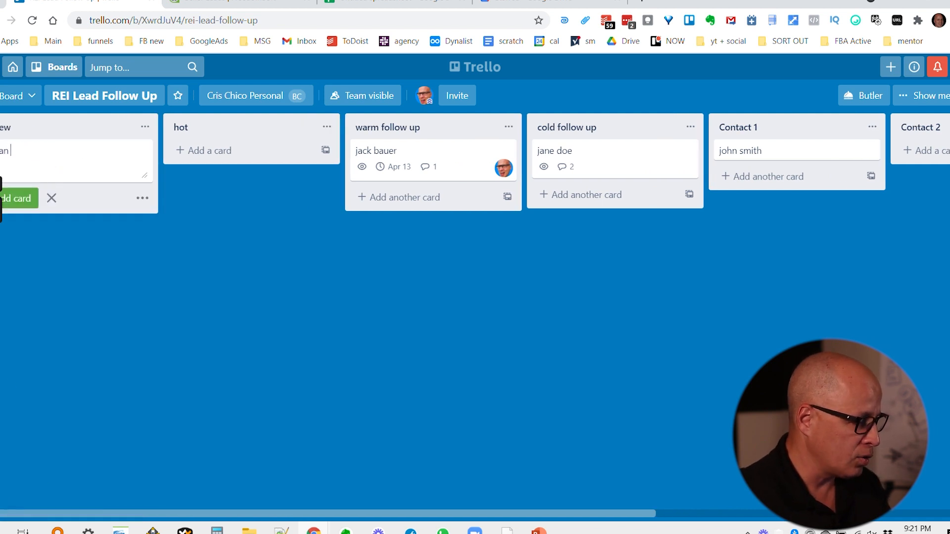
pyautogui.write(' - 1')
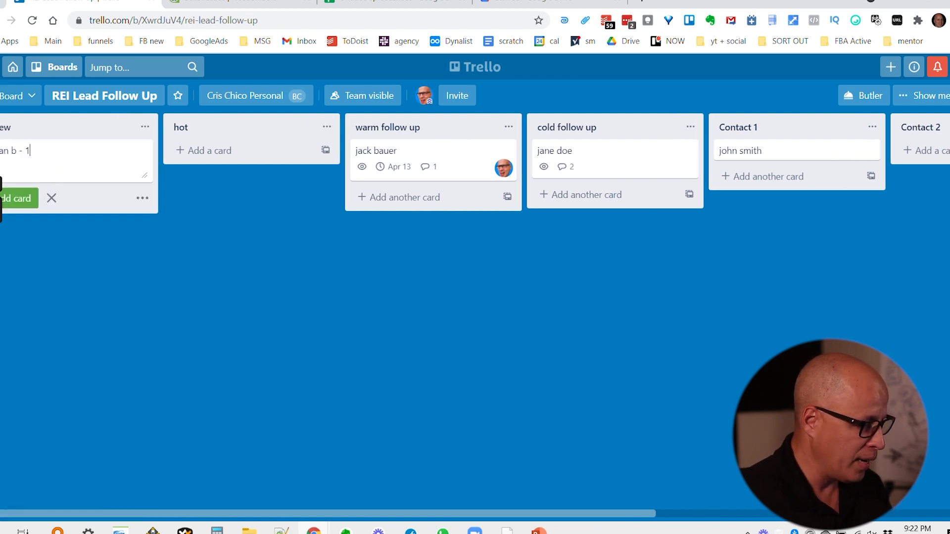
pyautogui.write('23 main street')
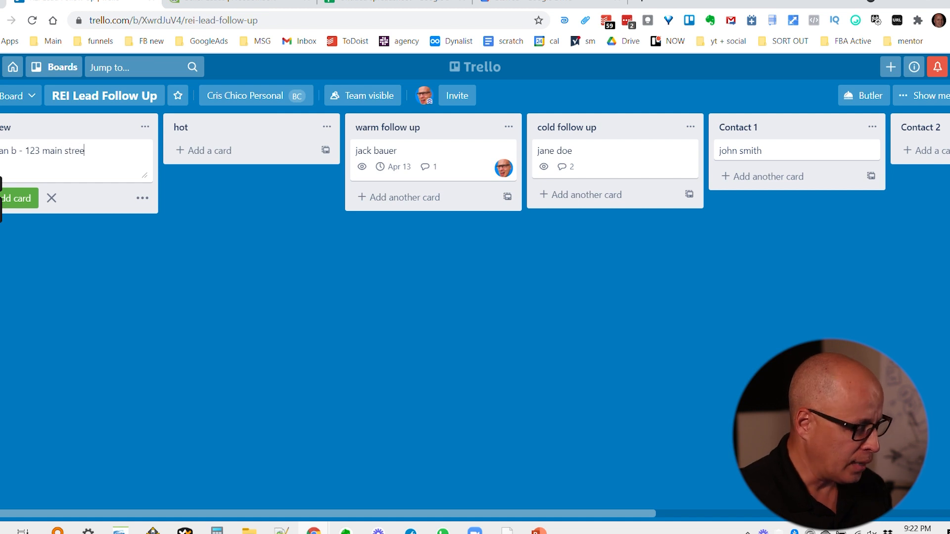
pyautogui.press('Return')
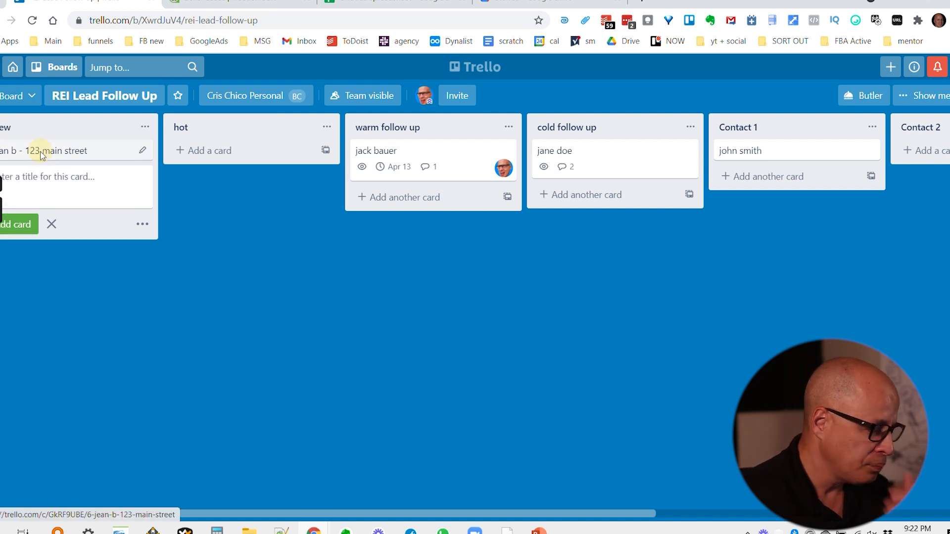
pyautogui.click(41, 153)
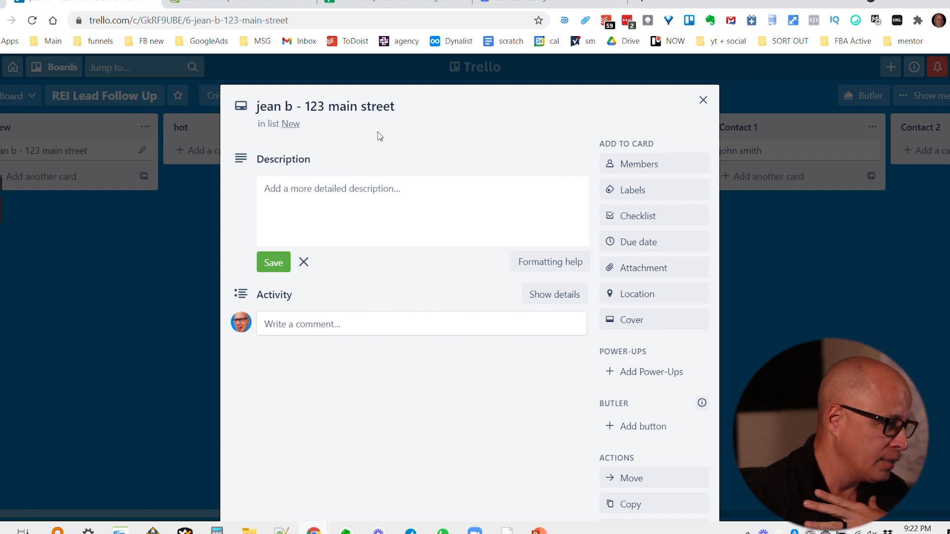
# Post the property's full Miami, Florida street address as a comment on the card.
pyautogui.click(309, 319)
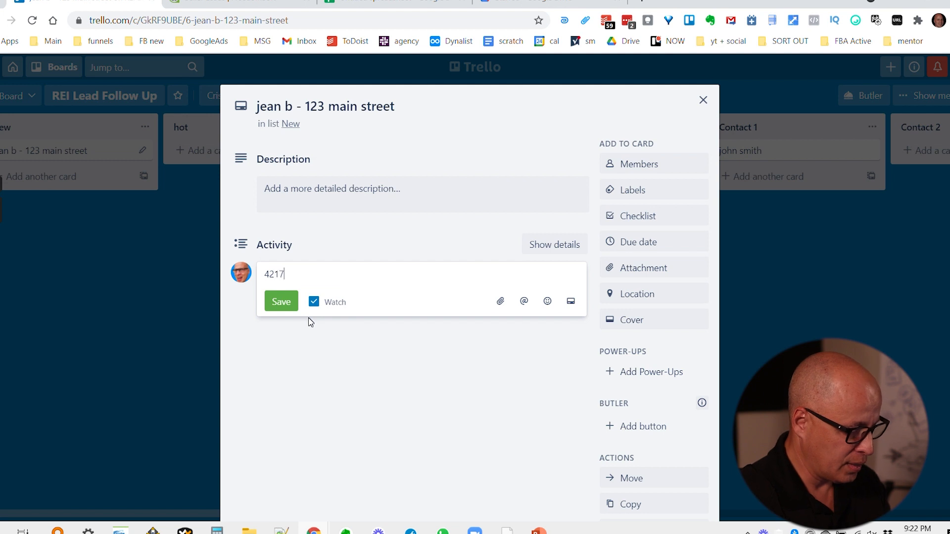
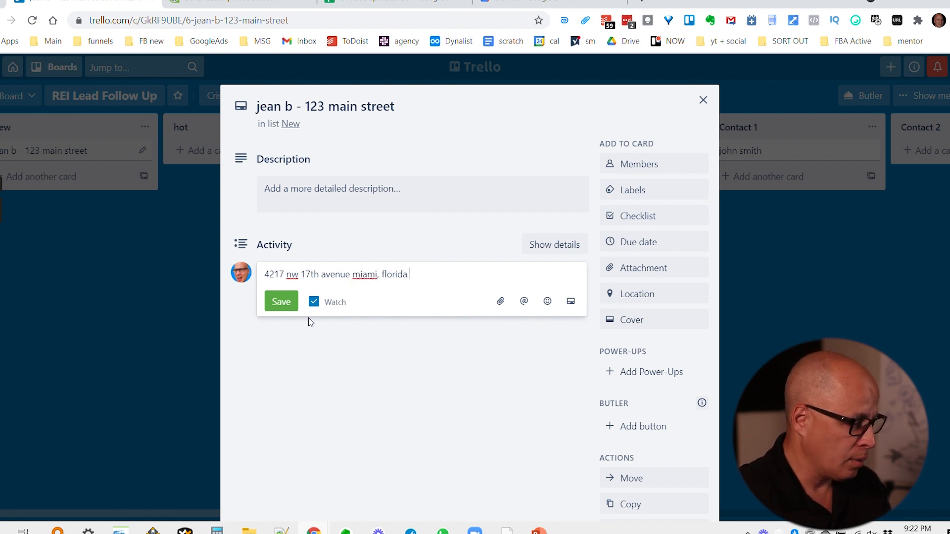
pyautogui.click(280, 301)
# Draft a second comment noting the purple-painted house is old and the owner needs to move.
pyautogui.write('very nice had a n')
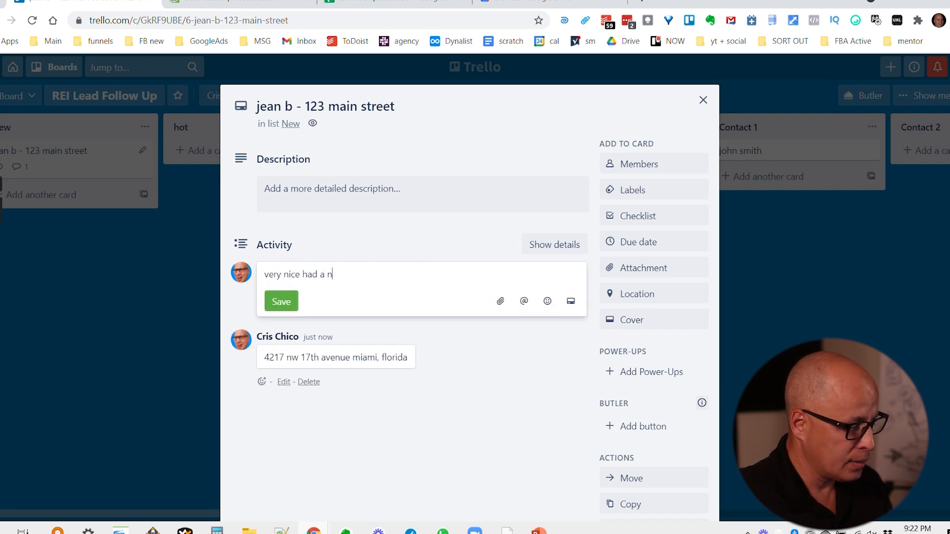
pyautogui.press('BackSpace')
pyautogui.press('BackSpace')
pyautogui.write('s a crapp')
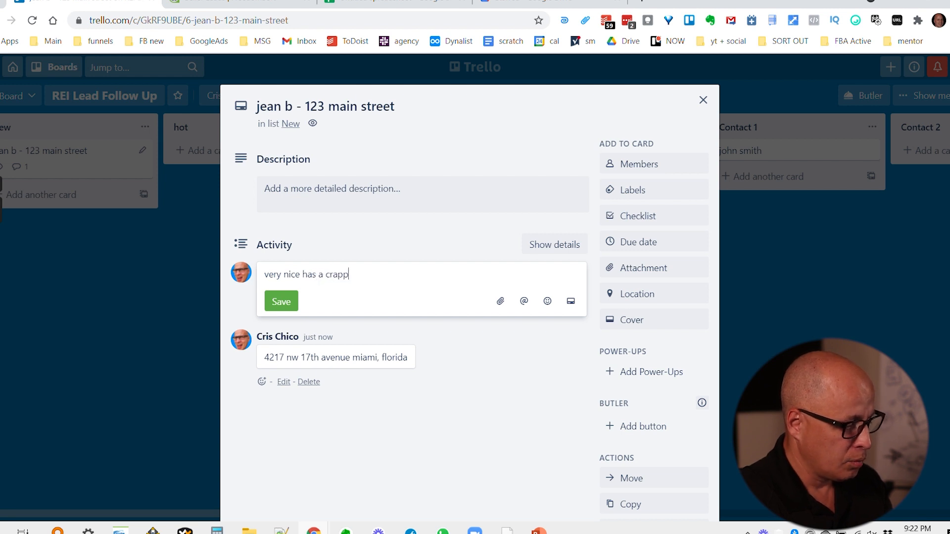
pyautogui.write('y house with ')
pyautogui.write('purple')
pyautogui.write(' paint and things t')
pyautogui.write("hat it's worth a ")
pyautogui.write('lot fo')
pyautogui.press('BackSpace')
pyautogui.press('BackSpace')
pyautogui.write('but is old and needs to move')
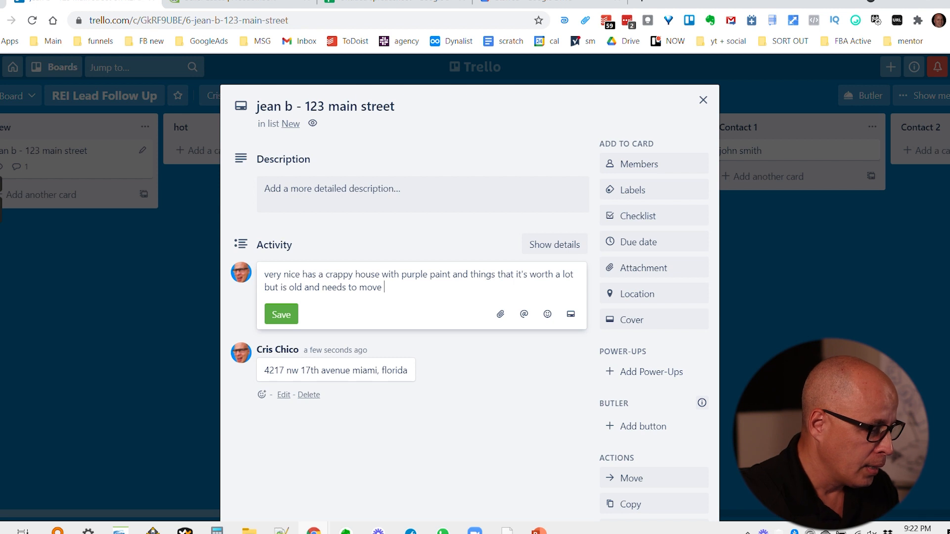
# Save the house-condition comment and copy the address comment into the card's description.
pyautogui.click(303, 323)
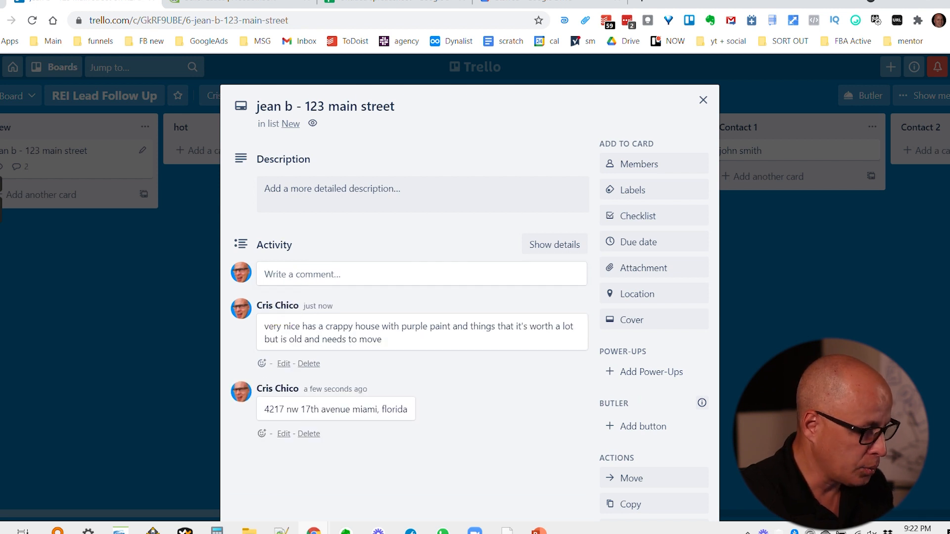
pyautogui.tripleClick(300, 409)
pyautogui.hotkey('ctrl', 'c')
pyautogui.click(317, 203)
pyautogui.hotkey('ctrl', 'v')
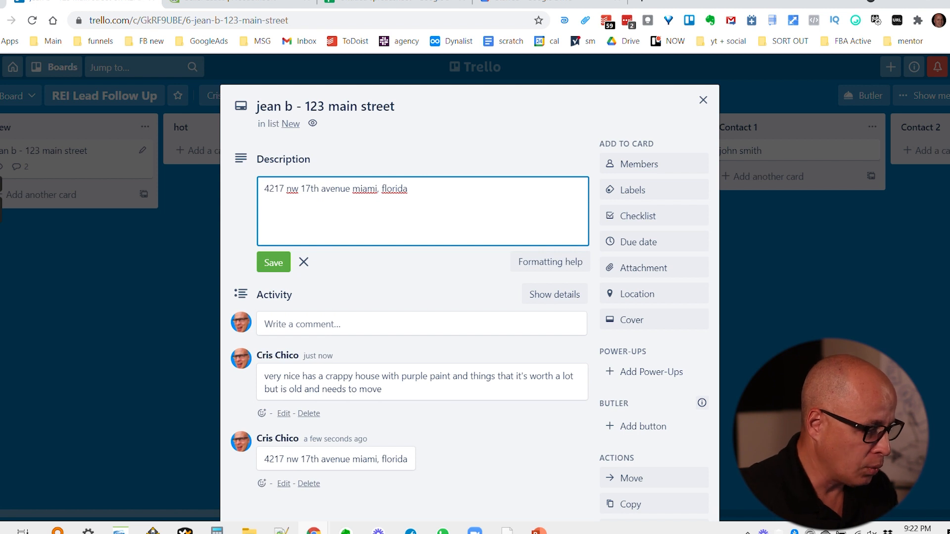
pyautogui.click(273, 263)
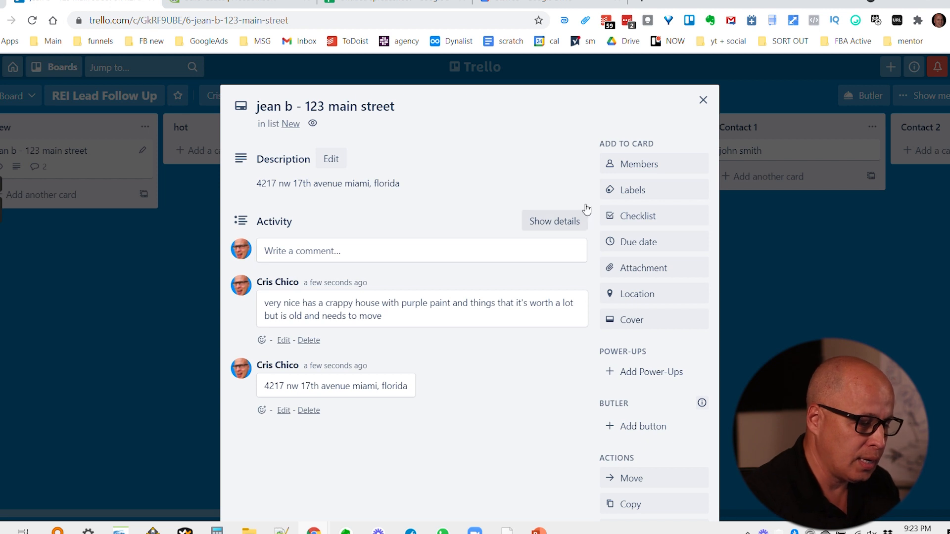
# Assign the board member to the lead card.
pyautogui.click(672, 165)
pyautogui.click(677, 274)
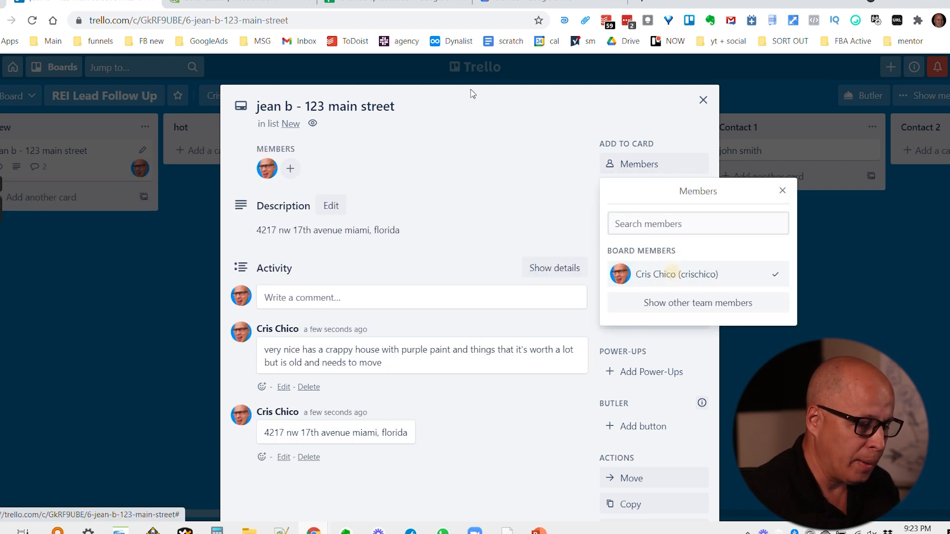
pyautogui.press('Escape')
# Set an April 19, 10am due date with an at-due-time reminder, then move the card to warm follow up.
pyautogui.click(629, 242)
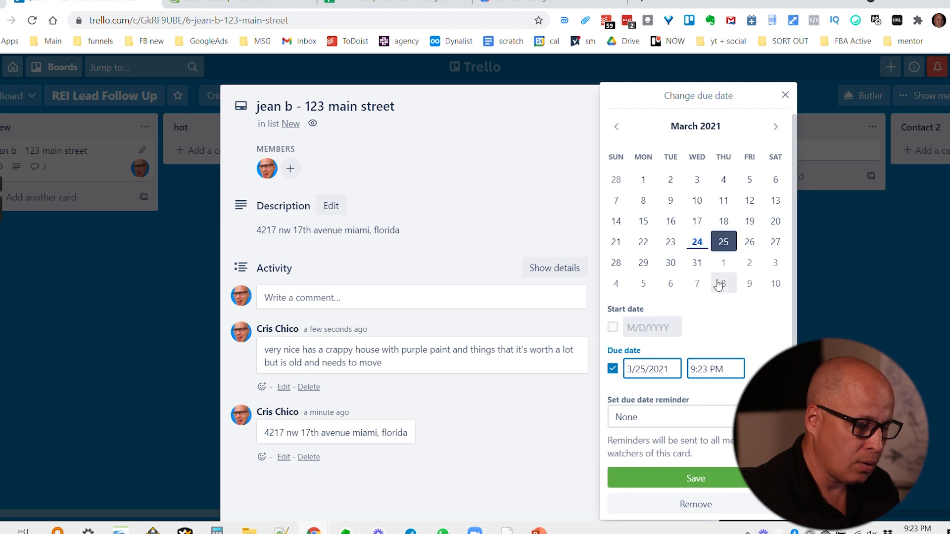
pyautogui.click(775, 127)
pyautogui.click(643, 242)
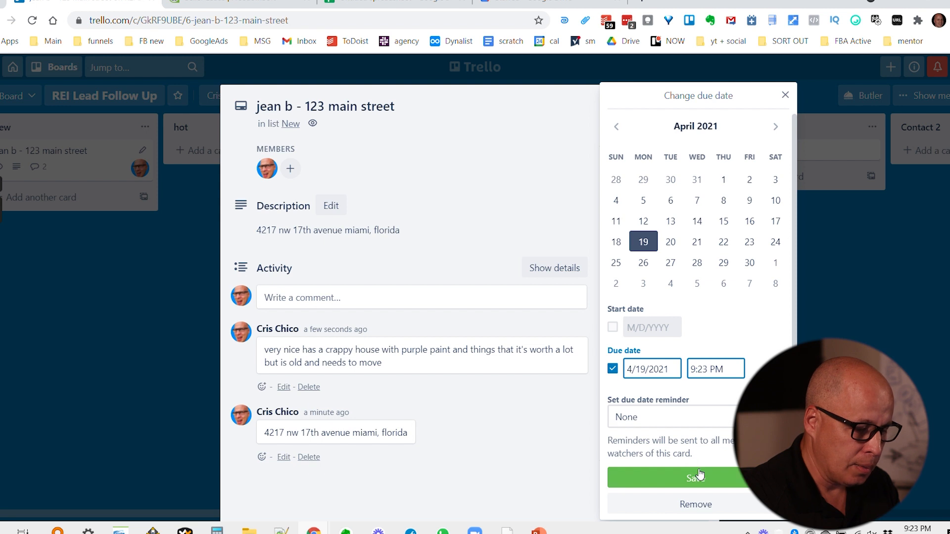
pyautogui.click(714, 369)
pyautogui.tripleClick(714, 369)
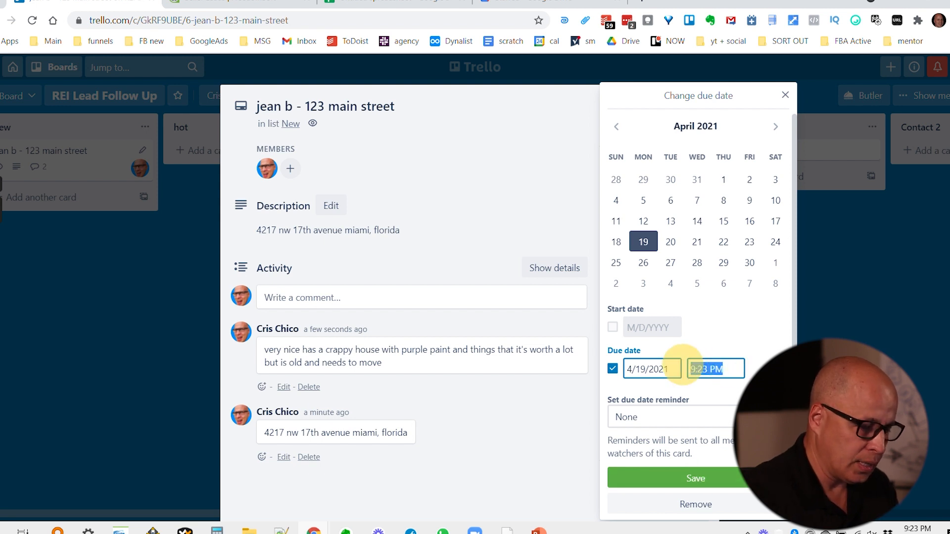
pyautogui.write('10am')
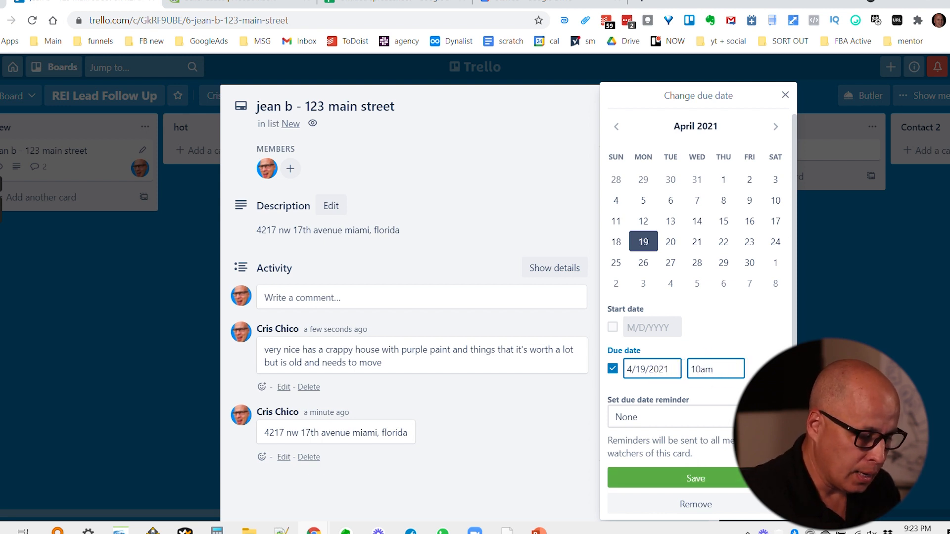
pyautogui.click(683, 418)
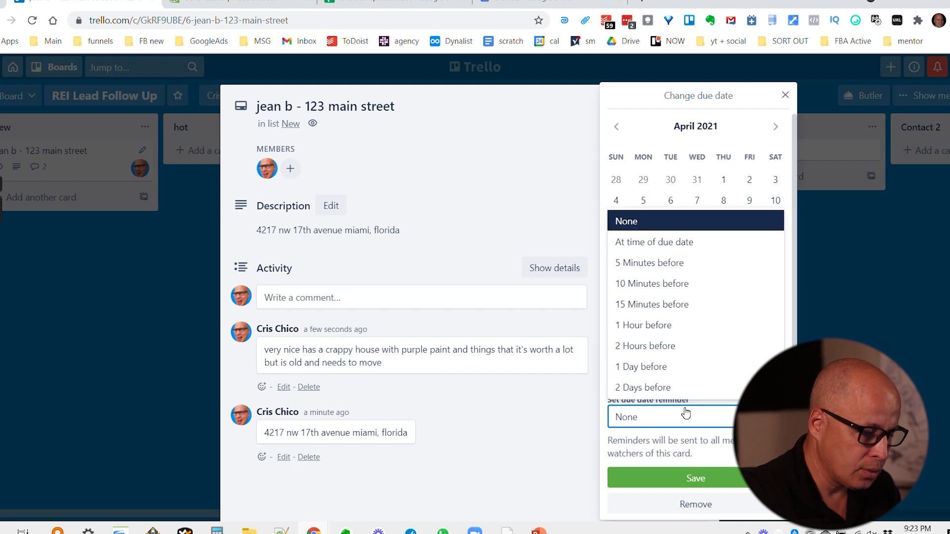
pyautogui.click(642, 238)
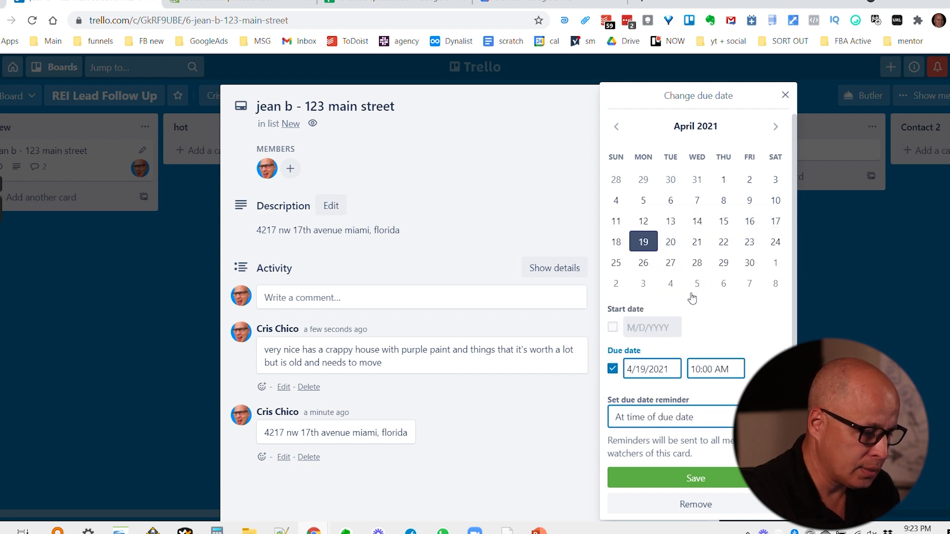
pyautogui.click(690, 478)
pyautogui.click(159, 352)
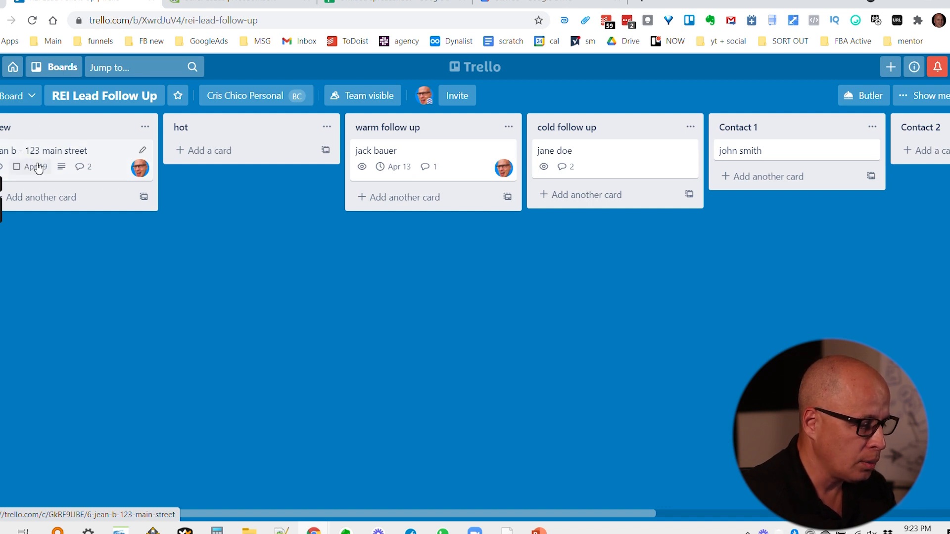
pyautogui.moveTo(30, 161); pyautogui.dragTo(371, 148)
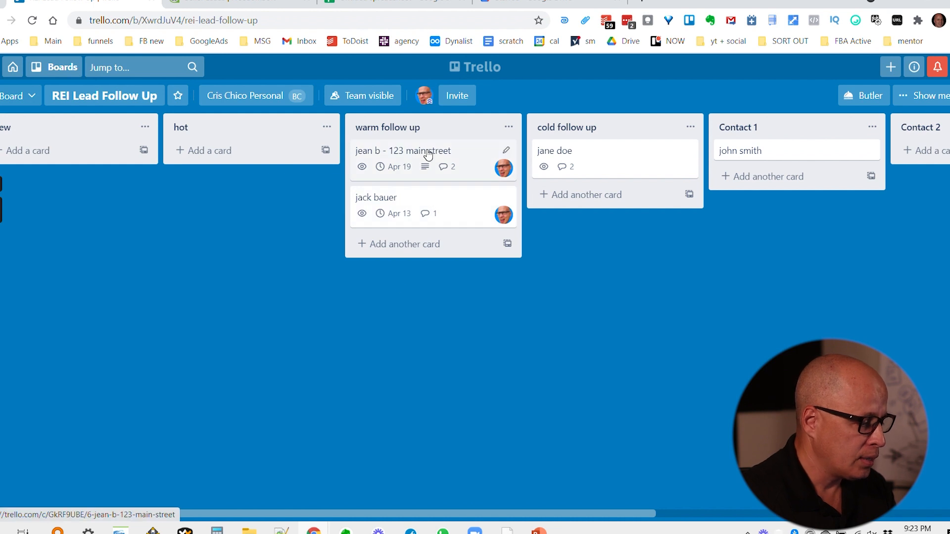
# Add a card named for another lead to the first list and move it into the hot list.
pyautogui.click(52, 150)
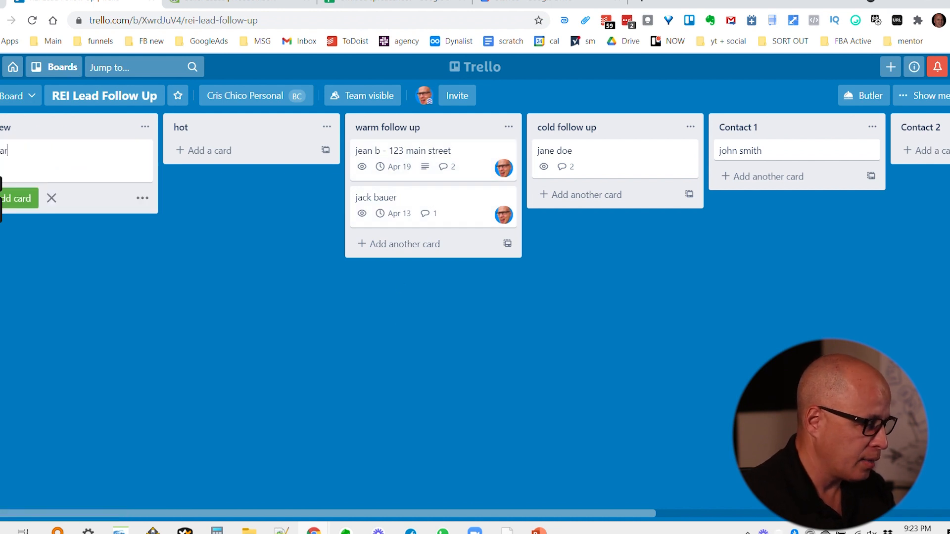
pyautogui.press('Return')
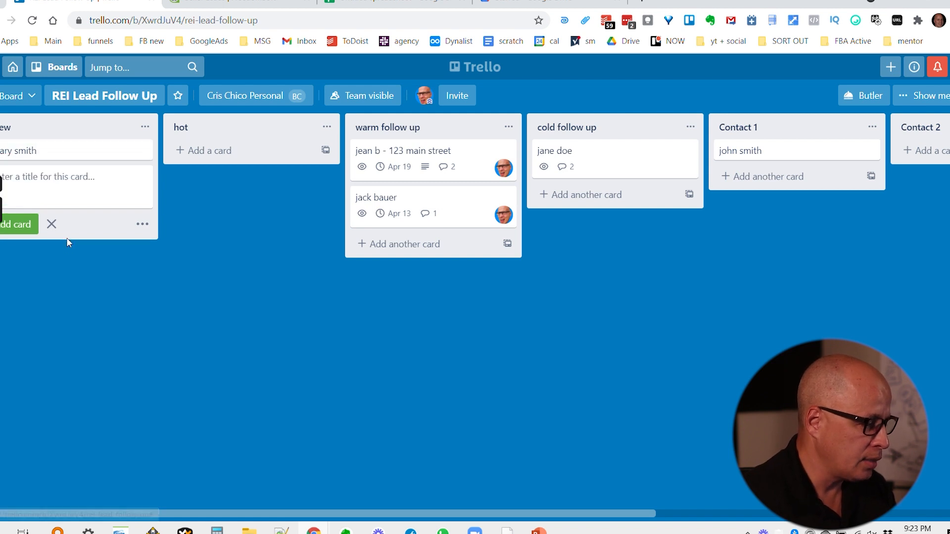
pyautogui.click(51, 224)
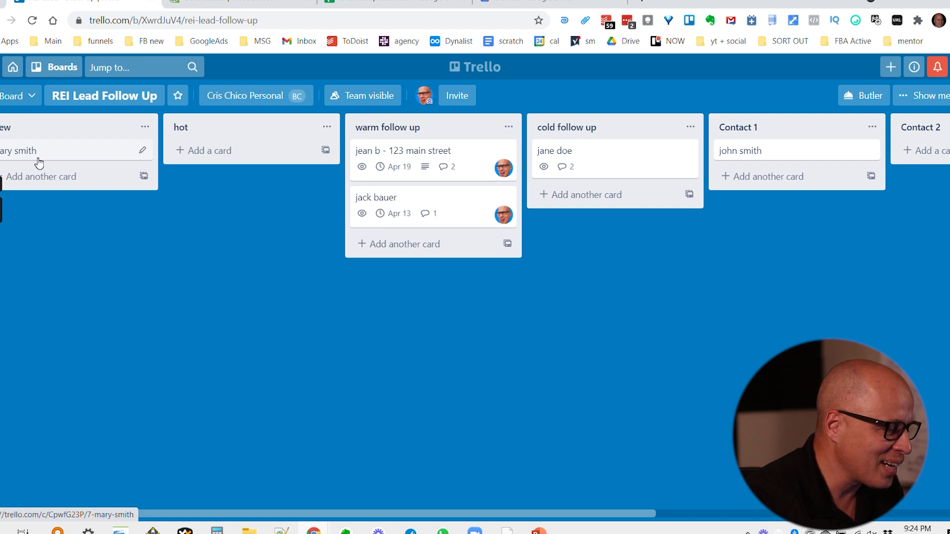
pyautogui.moveTo(39, 162); pyautogui.dragTo(225, 141)
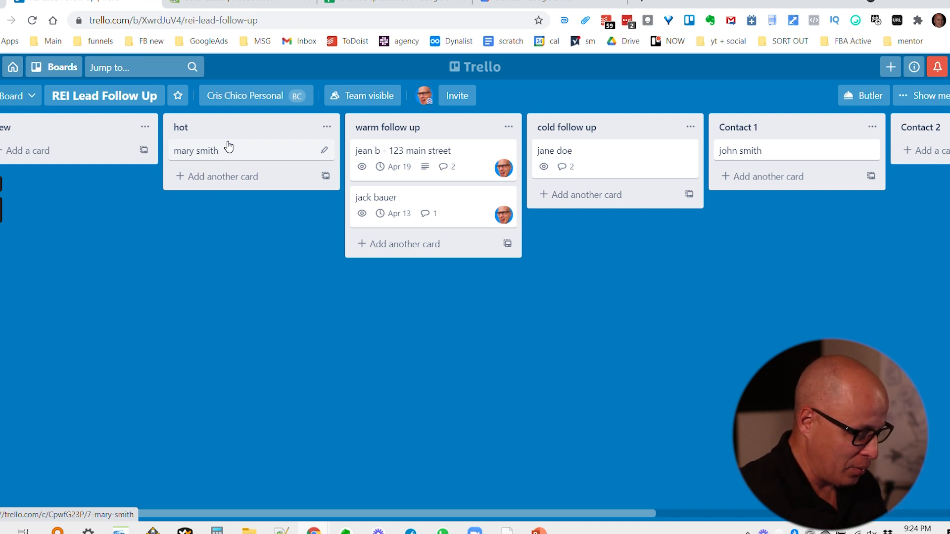
# Add another lead's card to the first list and move it to the top of cold follow up.
pyautogui.click(73, 152)
pyautogui.write('jack')
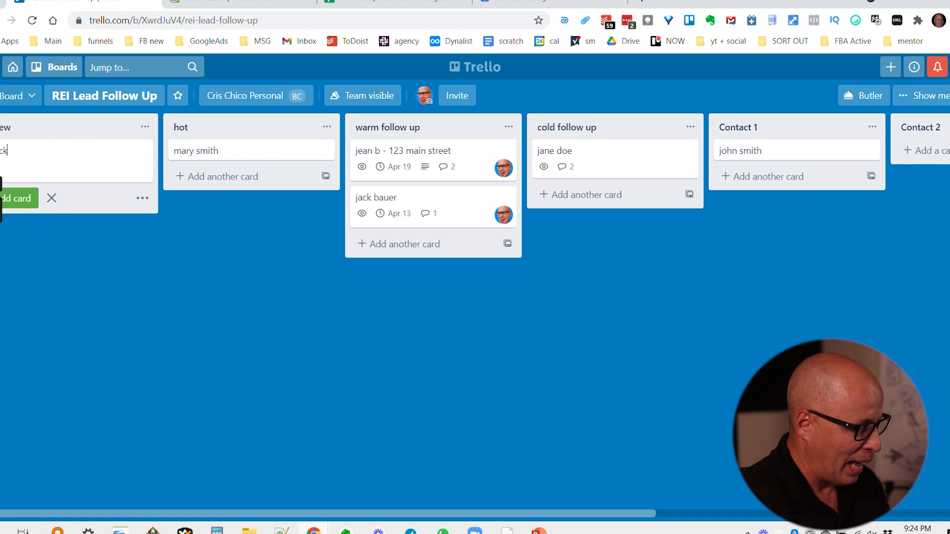
pyautogui.write(' blah')
pyautogui.press('BackSpace')
pyautogui.press('BackSpace')
pyautogui.press('BackSpace')
pyautogui.write('lack')
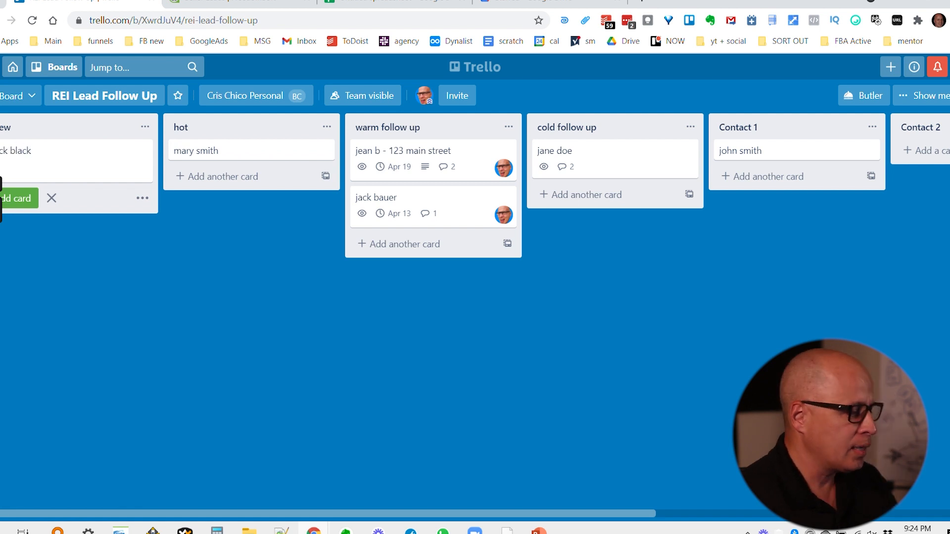
pyautogui.click(31, 198)
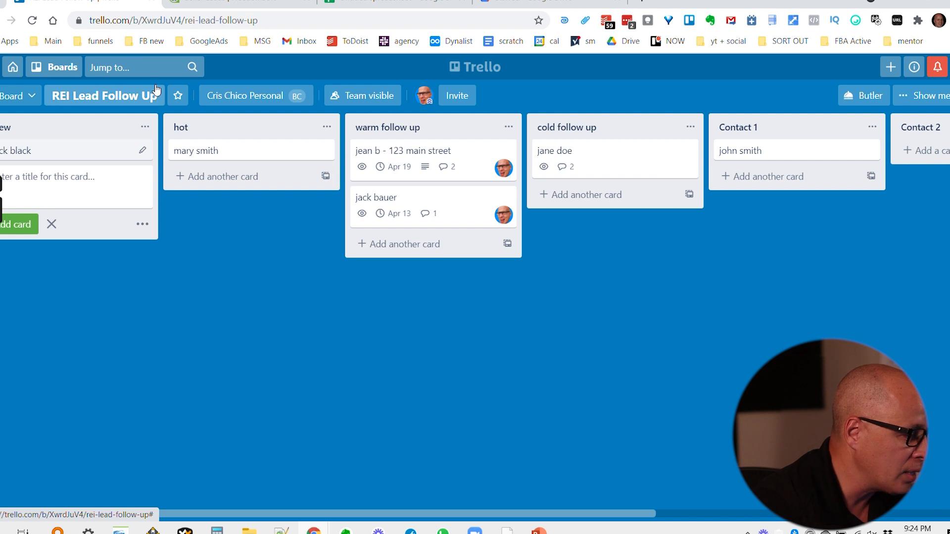
pyautogui.click(52, 222)
pyautogui.moveTo(28, 151); pyautogui.dragTo(574, 152)
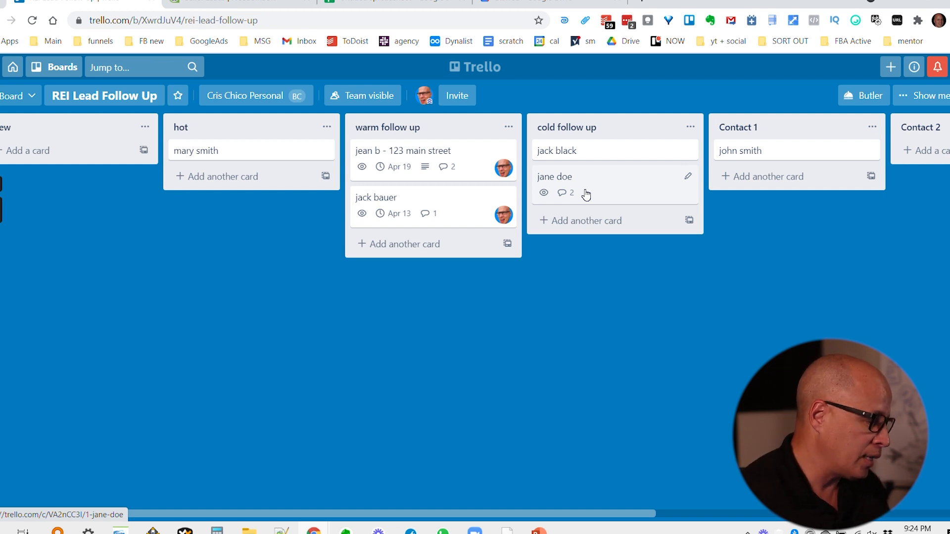
# Add a third lead's card, titled with their name, to the first list.
pyautogui.click(52, 152)
pyautogui.press('Return')
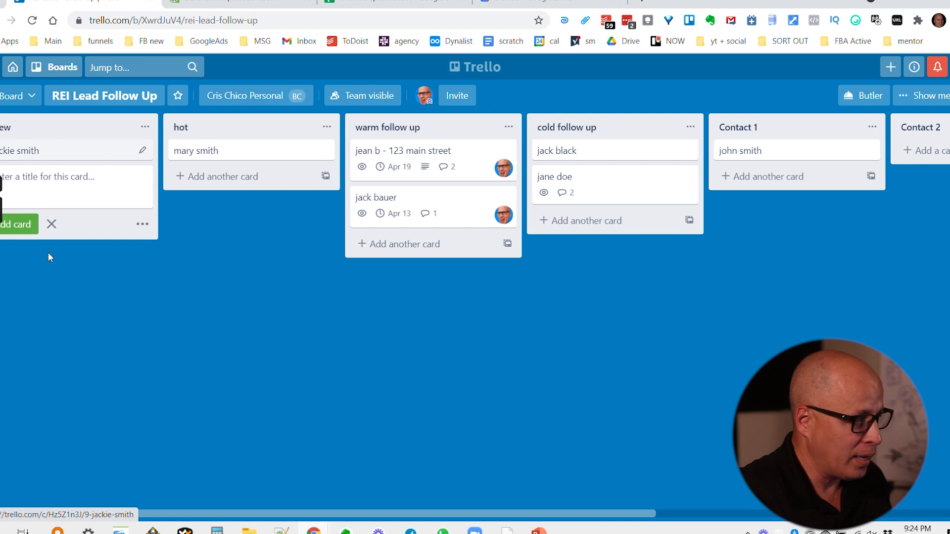
# Move the newest lead card to the top of Contact 1 and scroll the board to the right.
pyautogui.click(51, 224)
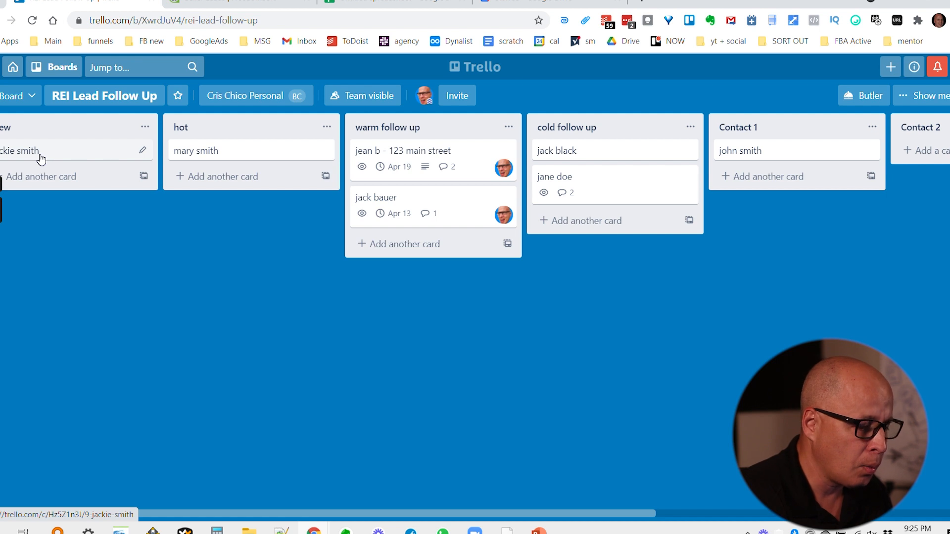
pyautogui.moveTo(41, 158); pyautogui.dragTo(769, 159)
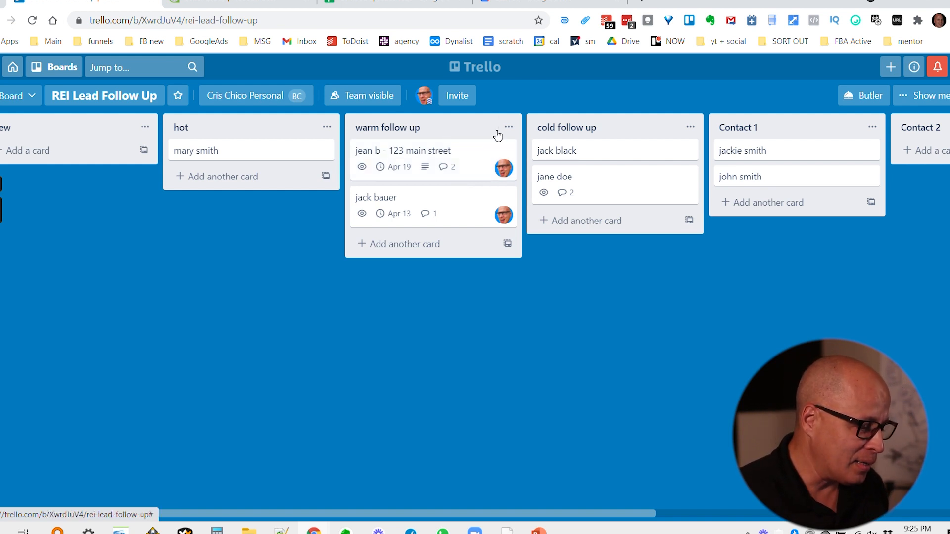
pyautogui.moveTo(133, 514); pyautogui.dragTo(229, 517)
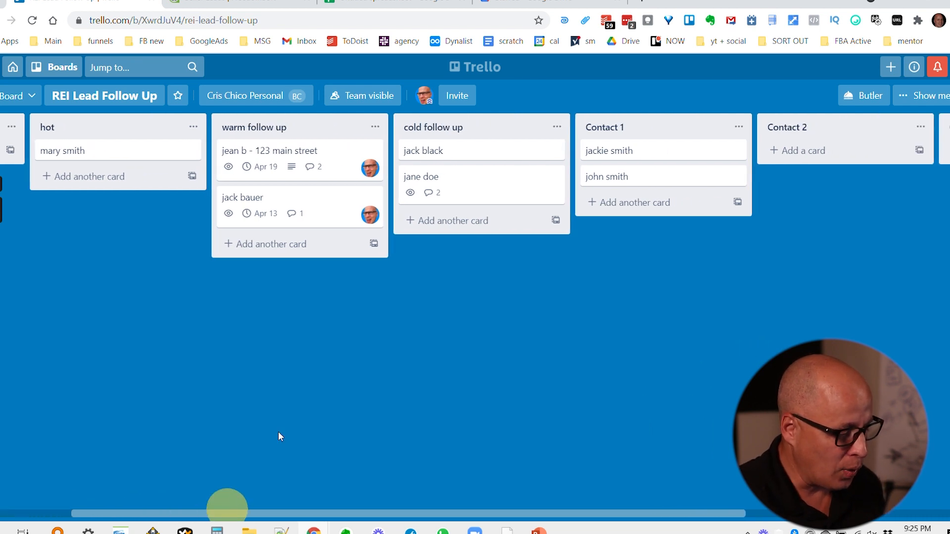
pyautogui.moveTo(353, 518); pyautogui.dragTo(484, 481)
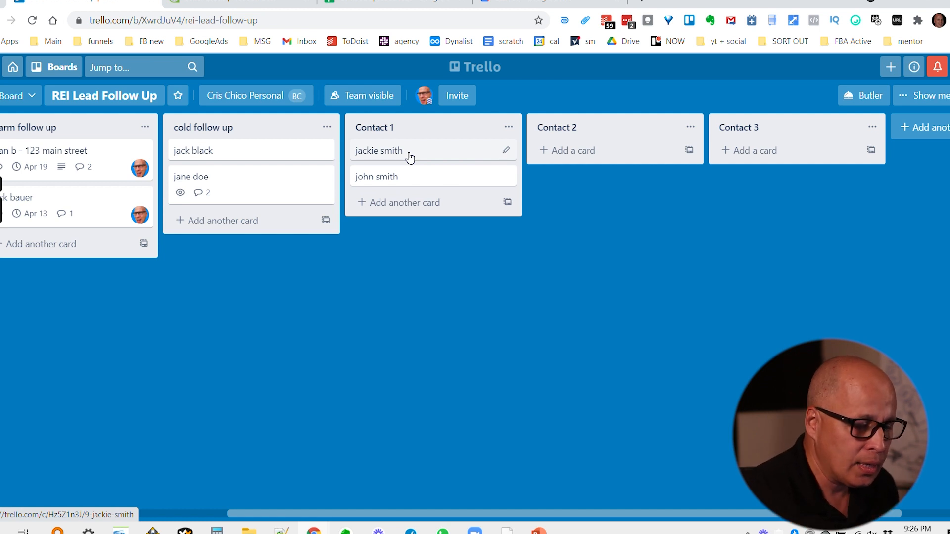
# Create a new list named 'Dead' at the end of the board.
pyautogui.click(919, 127)
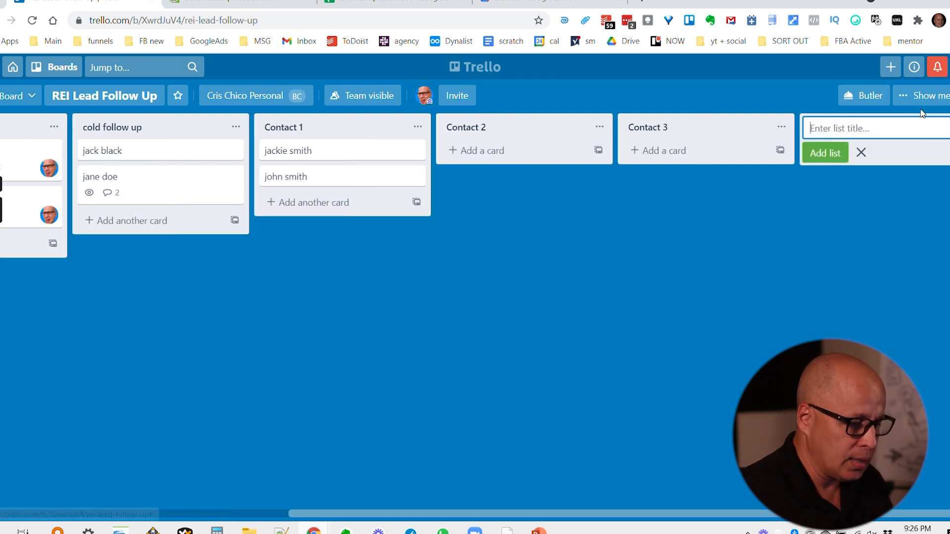
pyautogui.write('La')
pyautogui.press('BackSpace')
pyautogui.press('BackSpace')
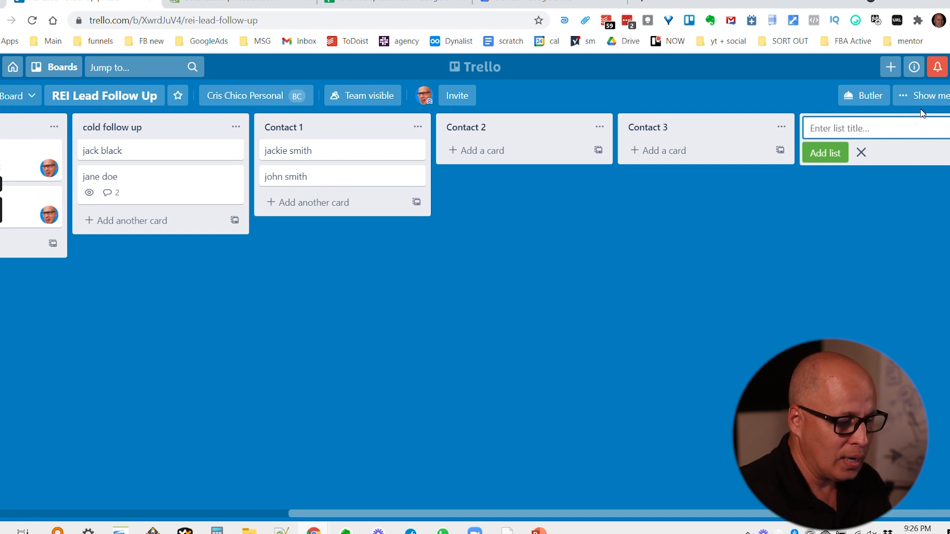
pyautogui.write('Dead')
pyautogui.press('Return')
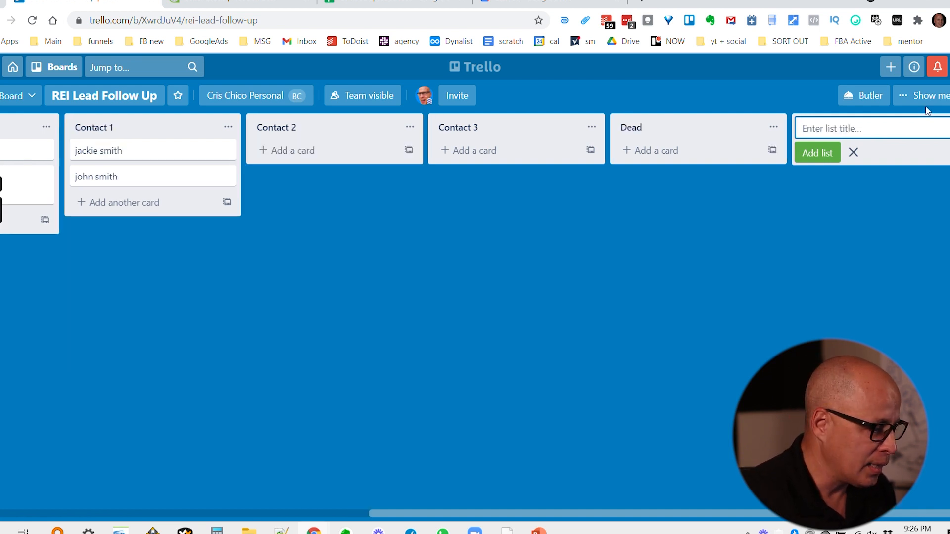
pyautogui.click(854, 153)
# Move a Contact 1 lead card into Dead and back, then open the lower card's details.
pyautogui.moveTo(93, 152); pyautogui.dragTo(669, 168)
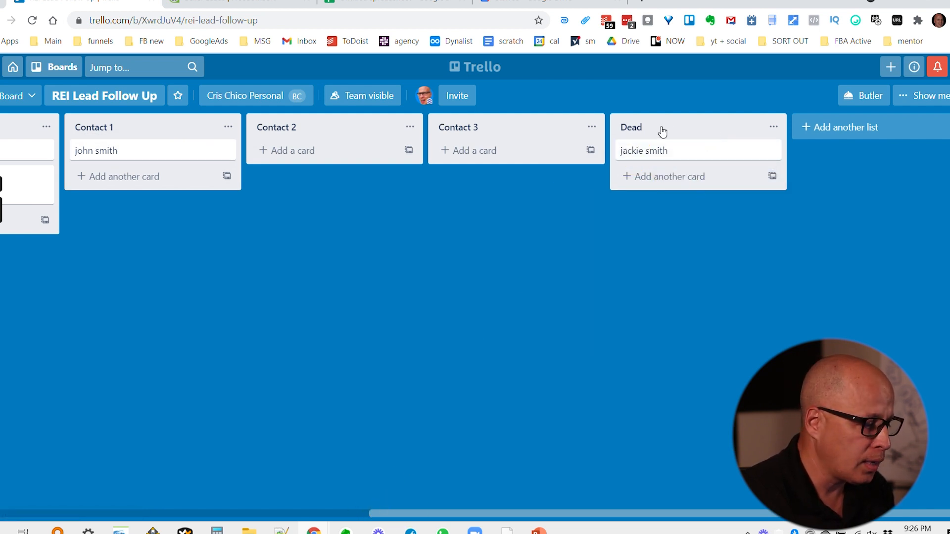
pyautogui.moveTo(686, 152); pyautogui.dragTo(174, 178)
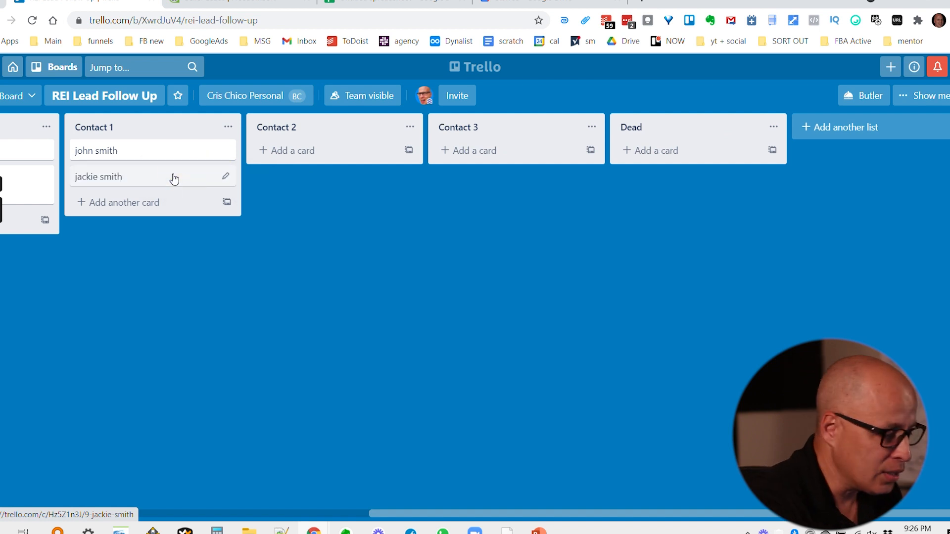
pyautogui.click(174, 178)
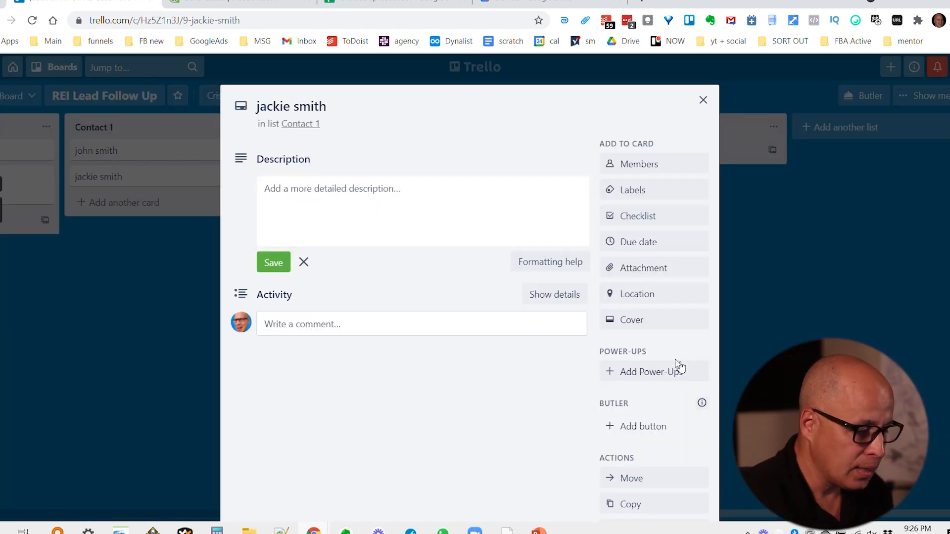
# Archive the open lead card and return to the board.
pyautogui.scroll(-3, 651, 278)
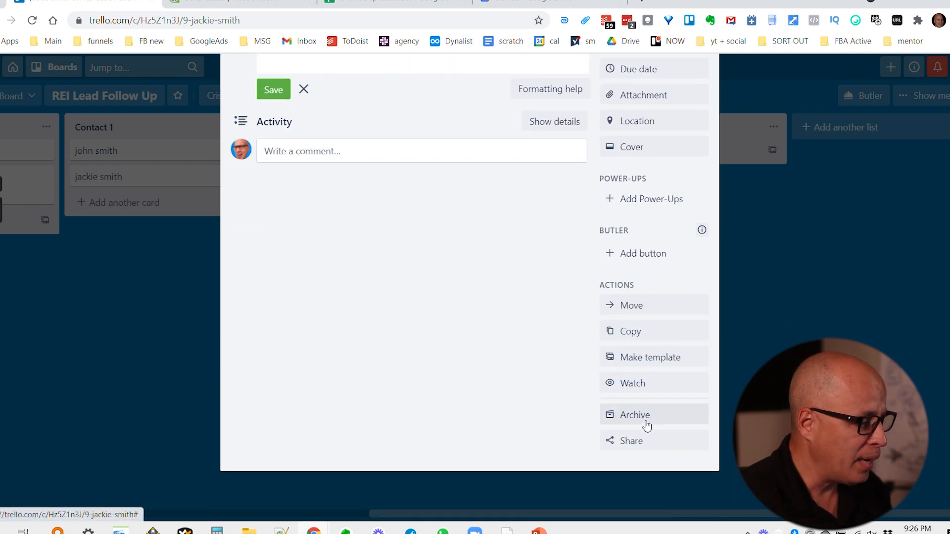
pyautogui.click(646, 419)
pyautogui.click(102, 225)
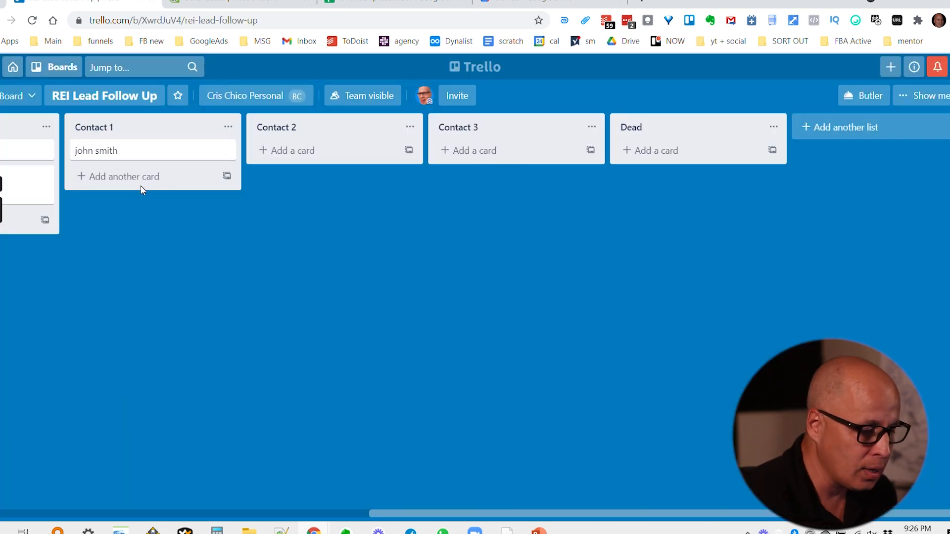
# Review the board's archived items from the side menu, then close the panel.
pyautogui.click(921, 95)
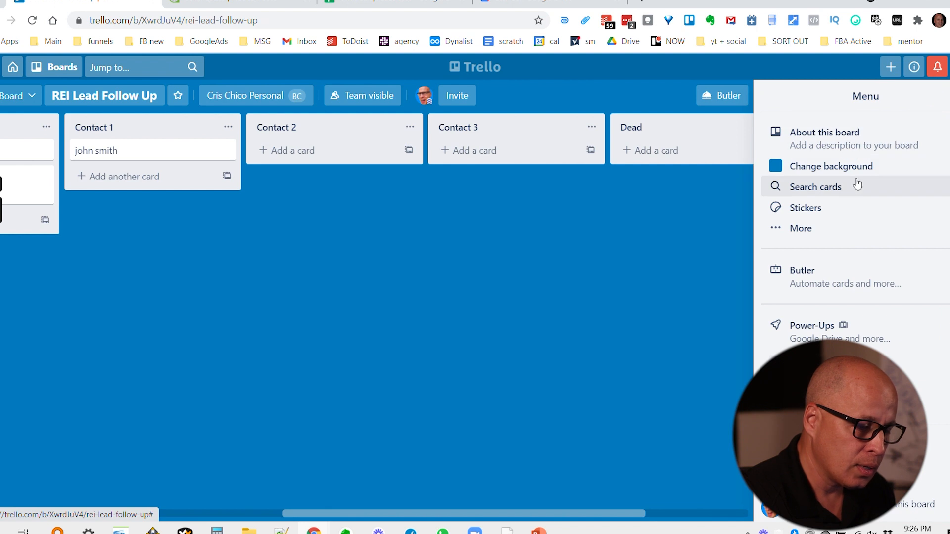
pyautogui.click(802, 229)
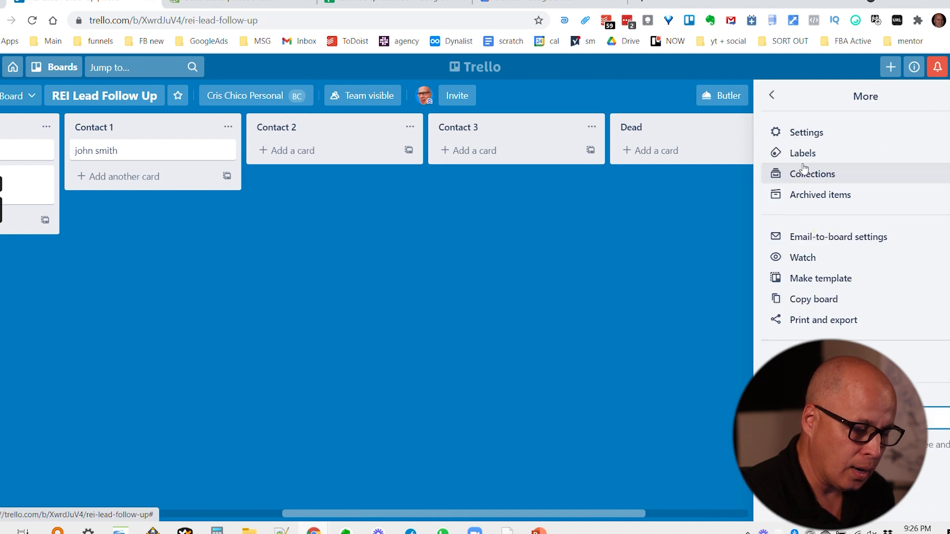
pyautogui.click(827, 194)
pyautogui.click(635, 301)
pyautogui.click(947, 99)
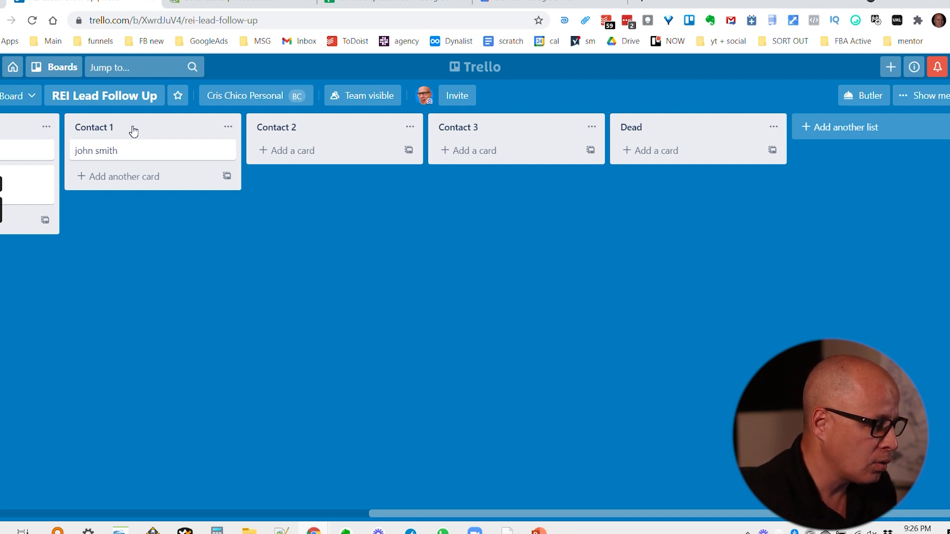
# Move the remaining lead card to Contact 2, then Contact 3, and add a 'never readhed' list.
pyautogui.moveTo(144, 153); pyautogui.dragTo(312, 149)
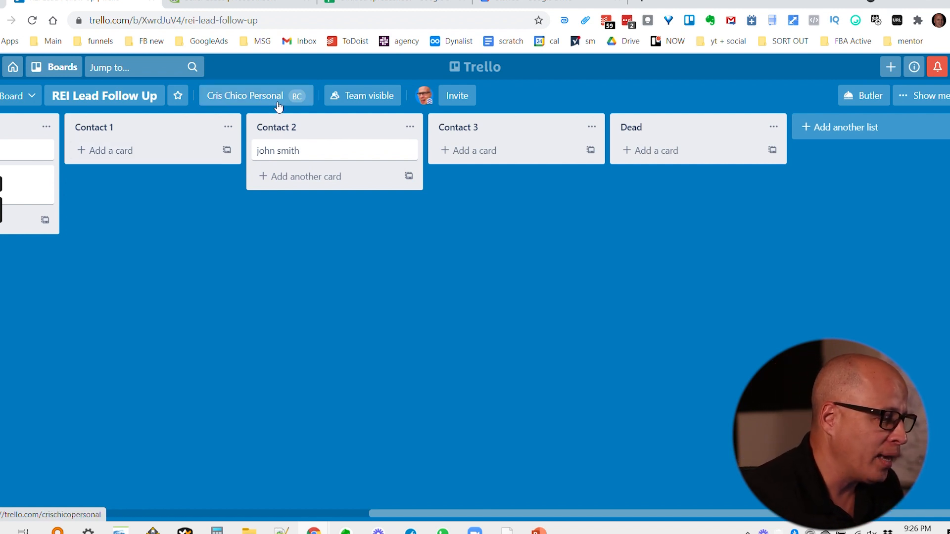
pyautogui.moveTo(317, 156); pyautogui.dragTo(454, 151)
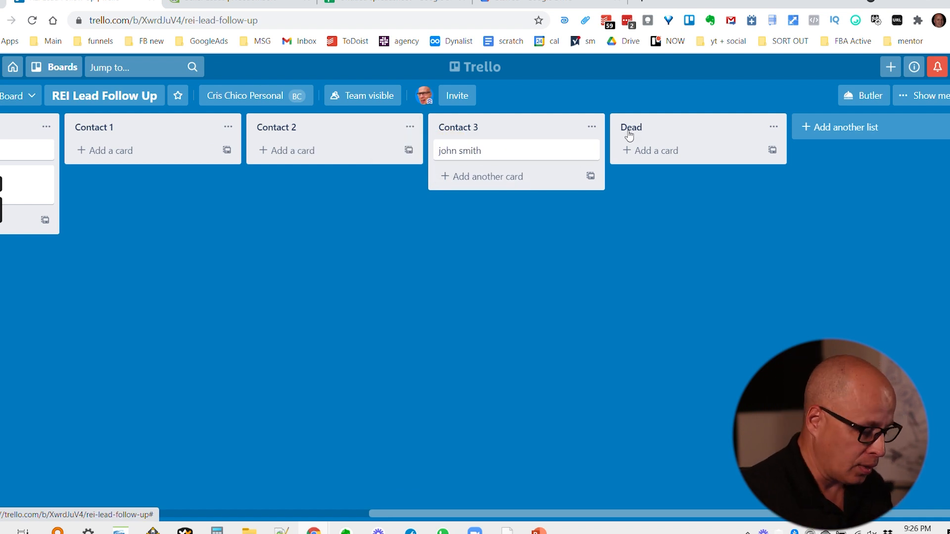
pyautogui.click(837, 127)
pyautogui.write('nev')
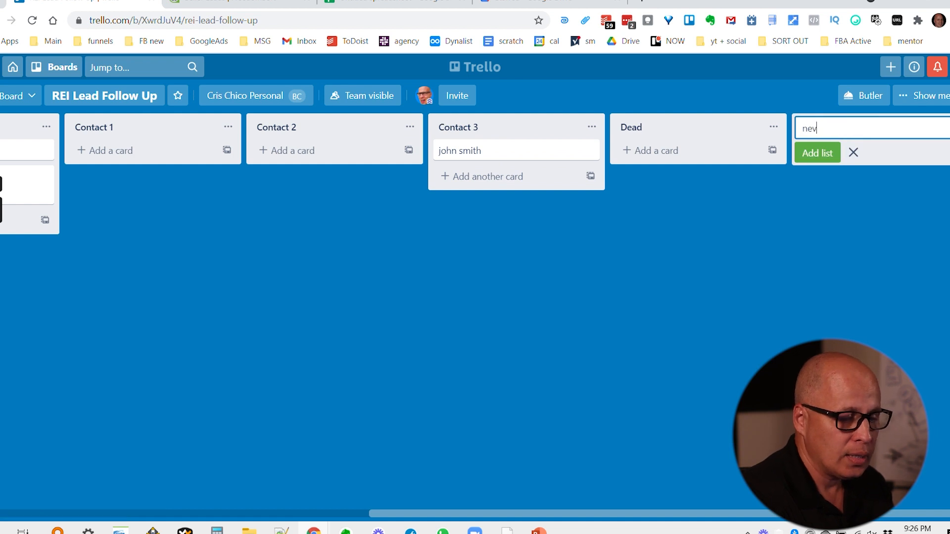
pyautogui.write('er readhed')
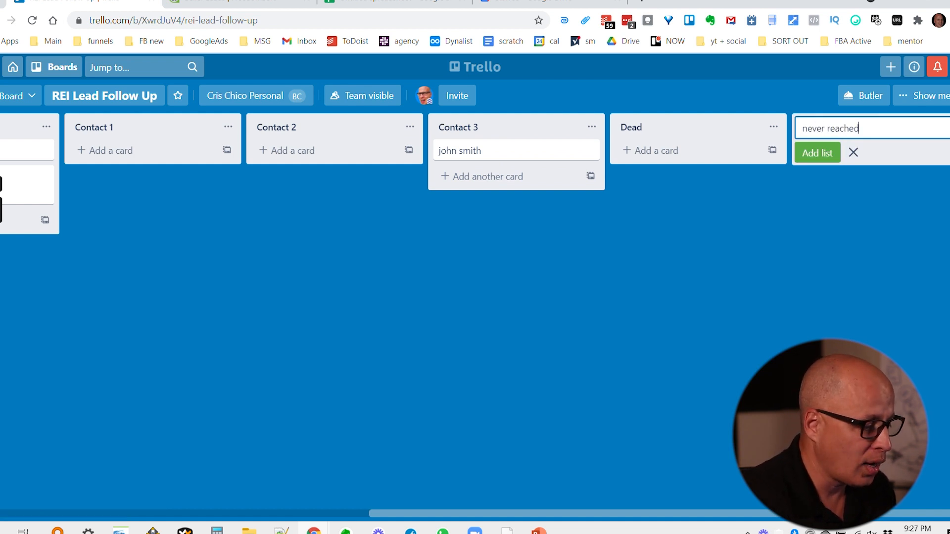
pyautogui.press('Return')
# Drop the lead card into the never reached list and archive it.
pyautogui.moveTo(339, 163); pyautogui.dragTo(691, 151)
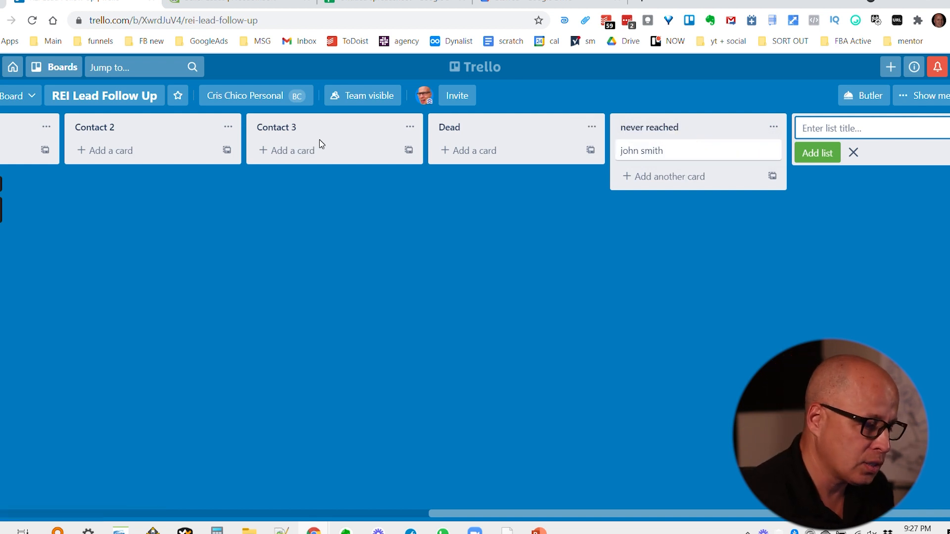
pyautogui.click(673, 152)
pyautogui.press('c')
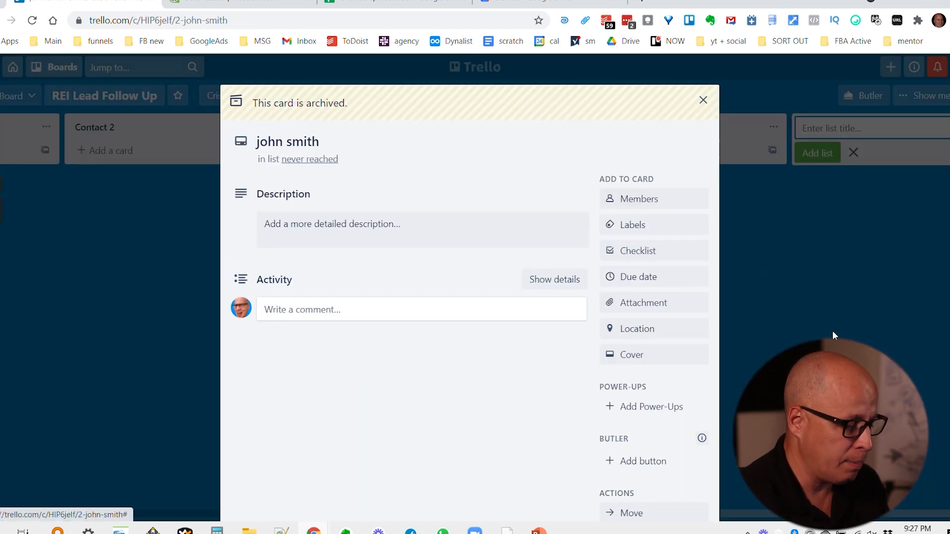
pyautogui.click(736, 147)
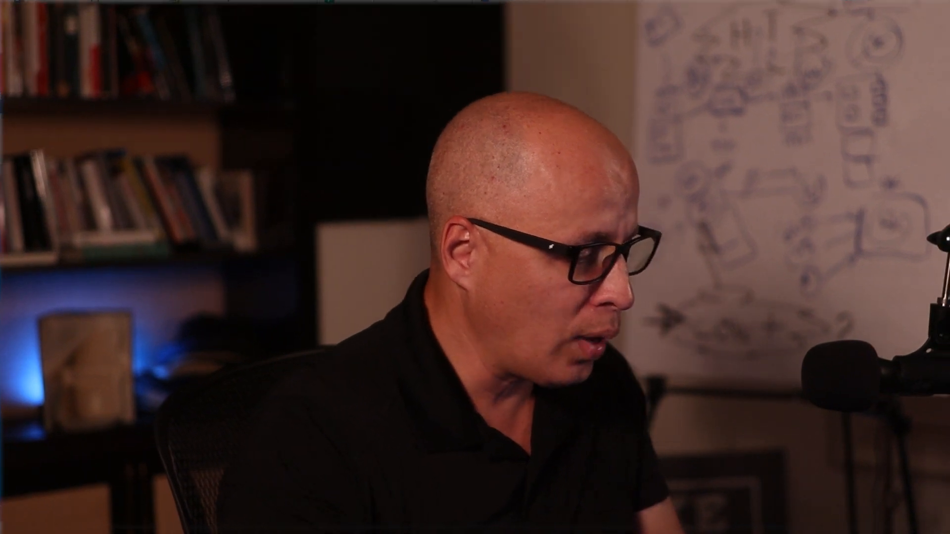